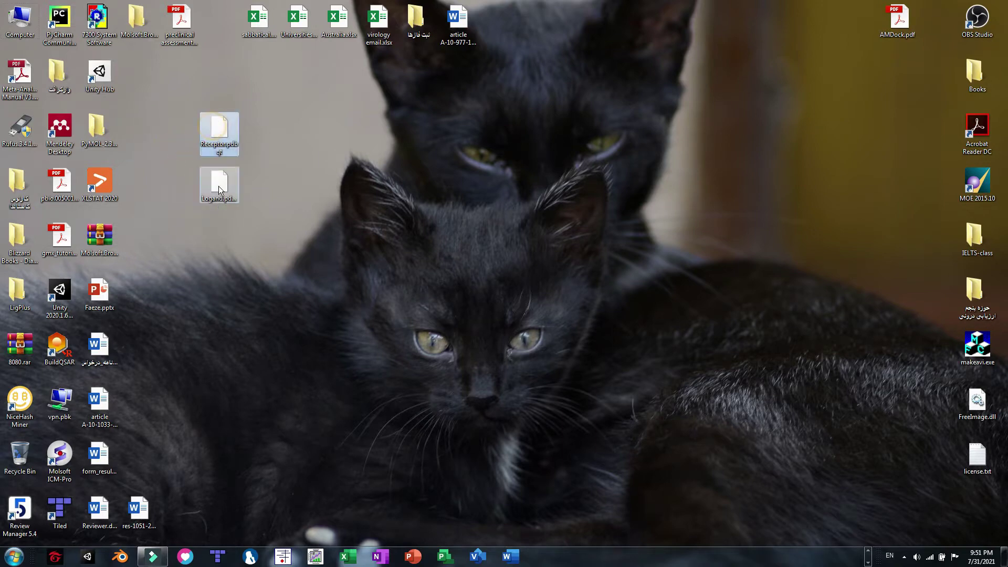
Arrange Receptor.pdbqt and Logand.pdbqt side by side on the desktop
left_click_drag(178, 96, 269, 226)
left_click(270, 225)
left_click_drag(221, 147, 301, 142)
left_click(284, 210)
left_click_drag(221, 184, 341, 166)
Open Logand.pdbqt in Notepad++ and look through its docking output
right_click(355, 124)
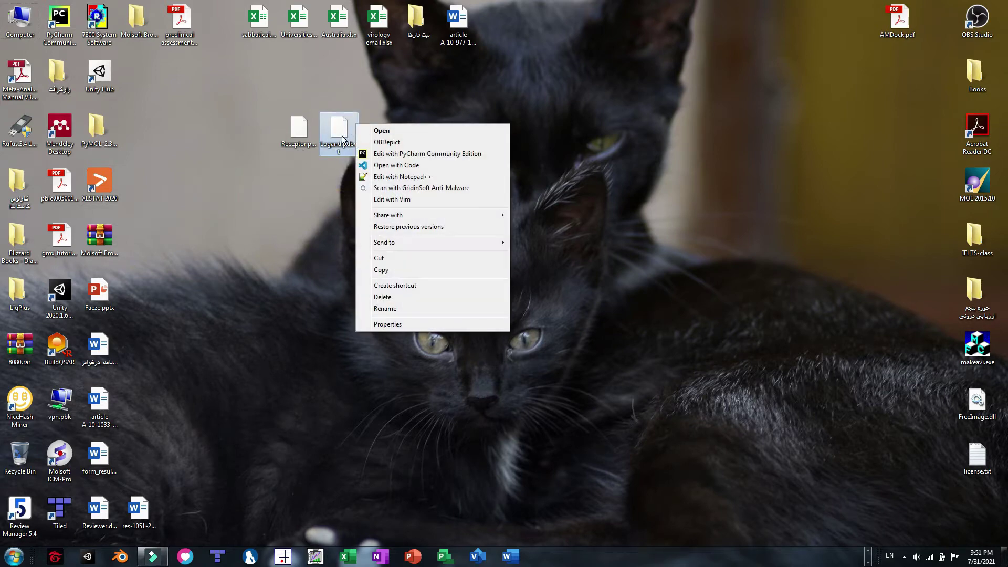
left_click(377, 178)
scroll(294, 199, "down", 1)
scroll(252, 215, "up", 1)
scroll(199, 231, "down", 2)
scroll(144, 253, "up", 2)
Find and highlight the -9.2 Vina score of MODEL 1 on line 2
mouse_move(1002, 71)
left_mouse_down()
mouse_move(1003, 527)
mouse_move(1003, 72)
left_mouse_up()
scroll(119, 318, "down", 2)
scroll(120, 312, "up", 2)
left_click_drag(218, 68, 195, 69)
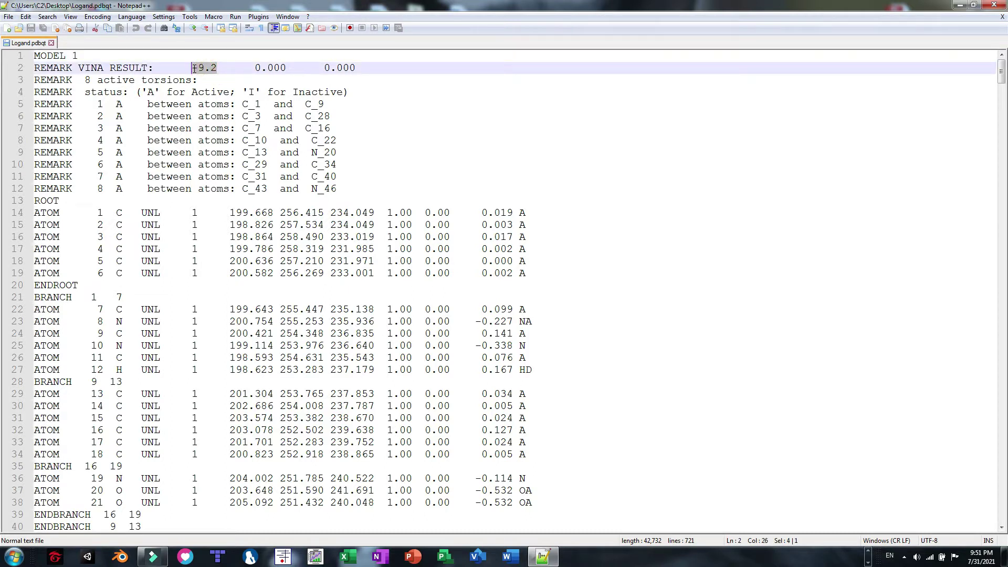
left_click(123, 82)
Locate ENDMDL on line 80, where the first docked pose ends
double_click(38, 200)
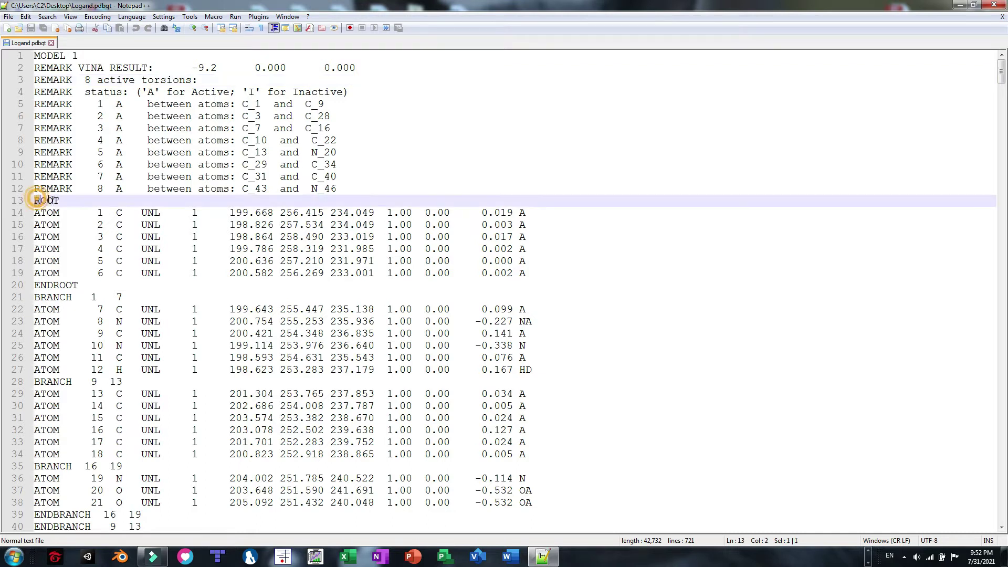
scroll(107, 306, "down", 2)
scroll(102, 299, "down", 12)
scroll(102, 298, "down", 1)
left_click(72, 466)
scroll(72, 466, "down", 2)
scroll(68, 416, "up", 17)
scroll(56, 286, "down", 5)
scroll(56, 286, "down", 14)
Delete everything from MODEL 2 to the end of the file, including the empty last line
left_click(40, 333)
key("ctrl+shift+End")
key("Delete")
key("BackSpace")
Save the trimmed Logand.pdbqt and close Notepad++
scroll(387, 279, "up", 12)
scroll(176, 302, "up", 2)
key("ctrl+s")
key("alt+F4")
left_click_drag(216, 104, 377, 172)
Launch the Open Babel GUI converter from the taskbar
double_click(345, 131)
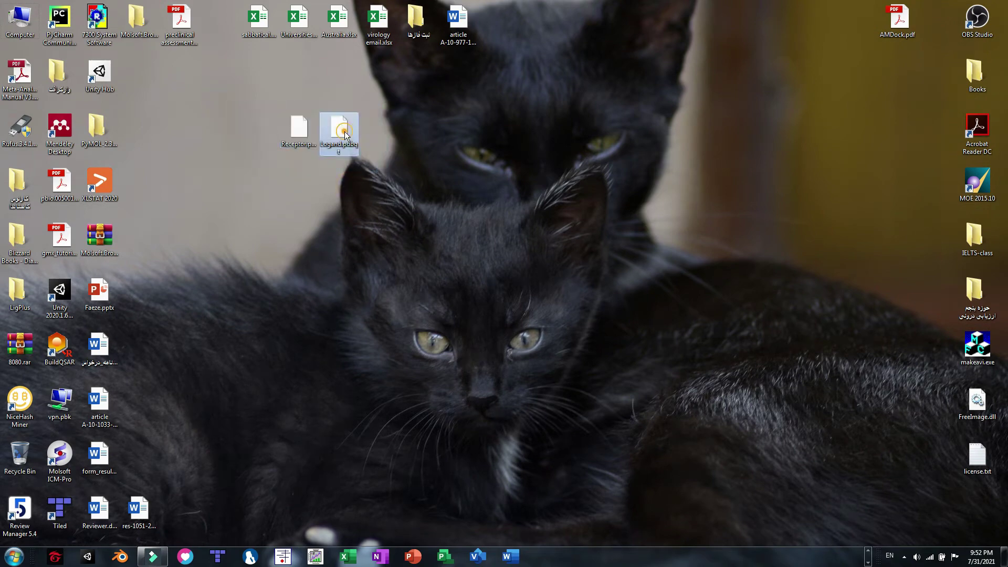
left_click(279, 131)
left_click_drag(295, 130, 278, 130)
left_click(334, 159)
left_click(868, 551)
left_click(480, 556)
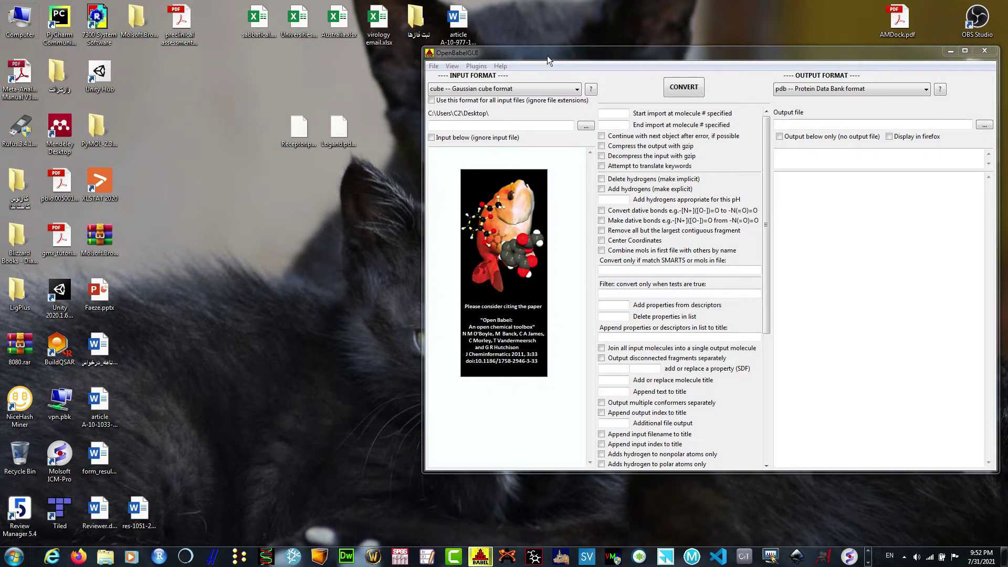
Convert Receptor.pdbqt to PDB format, saving it as Receptor.pdb on the desktop
left_click_drag(325, 131, 338, 169)
left_click_drag(436, 184, 442, 177)
left_click(985, 124)
left_click(578, 287)
type("Recep")
left_click(542, 286)
type("tor")
left_click(840, 331)
left_click(693, 90)
left_click(134, 67)
Convert Logand.pdbqt to MyLigand.pdb in PDB format, then close Open Babel
left_click_drag(336, 119, 457, 213)
left_click_drag(862, 124, 837, 124)
type("MyLigand.pdb")
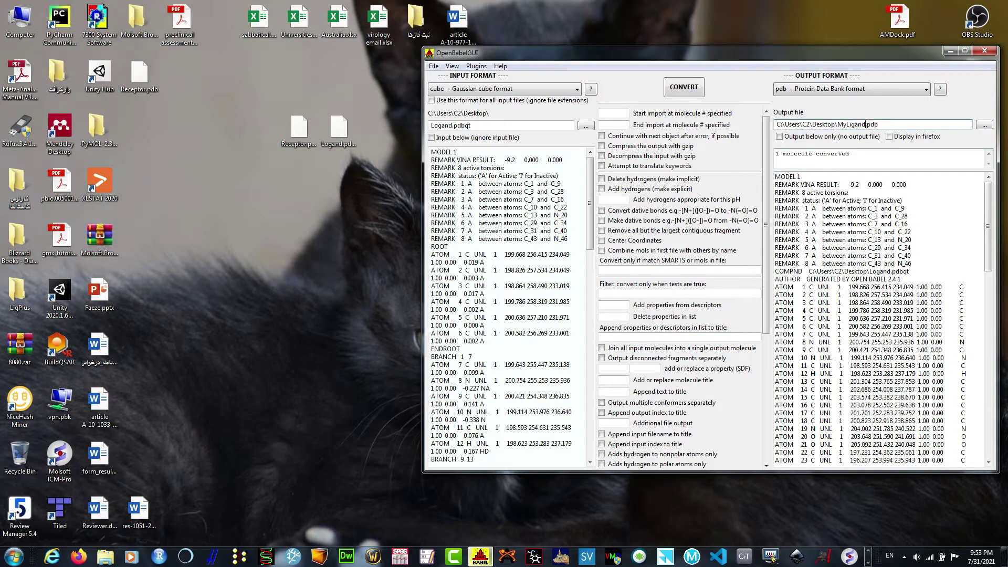
left_click(683, 87)
left_click(985, 51)
Permanently delete Receptor.pdbqt and Logand.pdbqt
left_click_drag(238, 92, 360, 157)
key("ctrl+c")
key("shift+Delete")
key("Return")
Place Receptor.pdb and MyLigand.pdb side by side and launch UCSF Chimera
left_click_drag(302, 92, 315, 122)
left_click_drag(134, 128, 312, 188)
left_click(255, 166)
left_click_drag(234, 71, 334, 217)
left_click(363, 267)
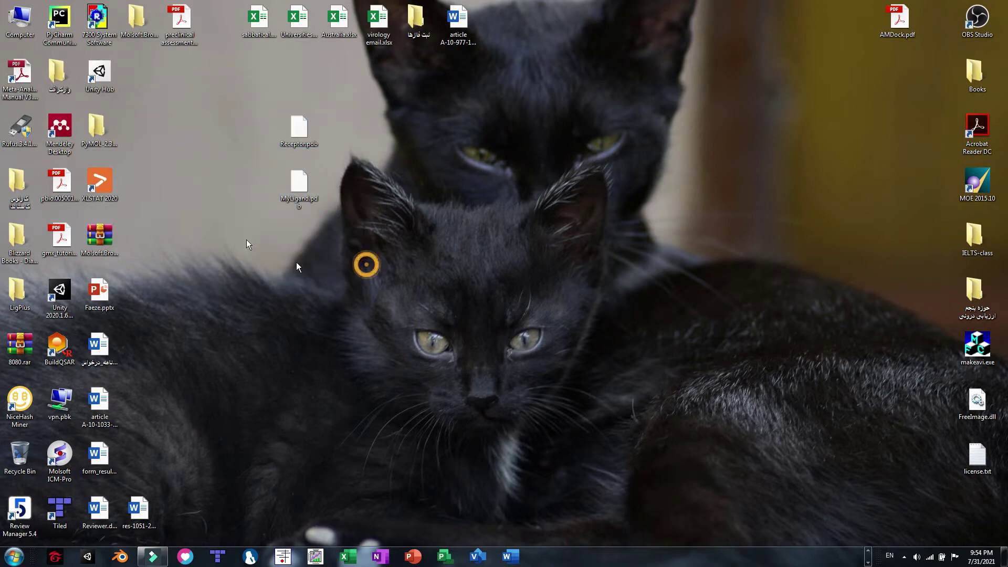
left_click(868, 553)
left_click(186, 556)
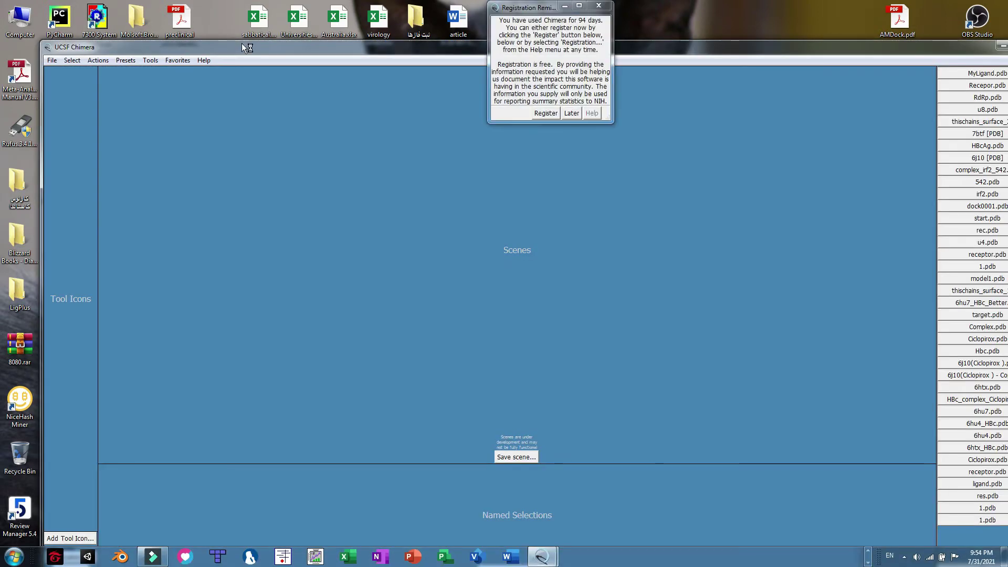
Dismiss the registration reminder, maximize Chimera, and open MyLigand.pdb
left_click(599, 6)
double_click(591, 46)
left_click(912, 527)
left_click_drag(568, 270, 562, 270)
scroll(512, 161, "down", 2)
left_click(436, 215)
left_click(551, 313)
Open Receptor.pdb as a second model via File > Open
left_click(9, 16)
left_click(16, 33)
scroll(464, 221, "down", 2)
double_click(442, 224)
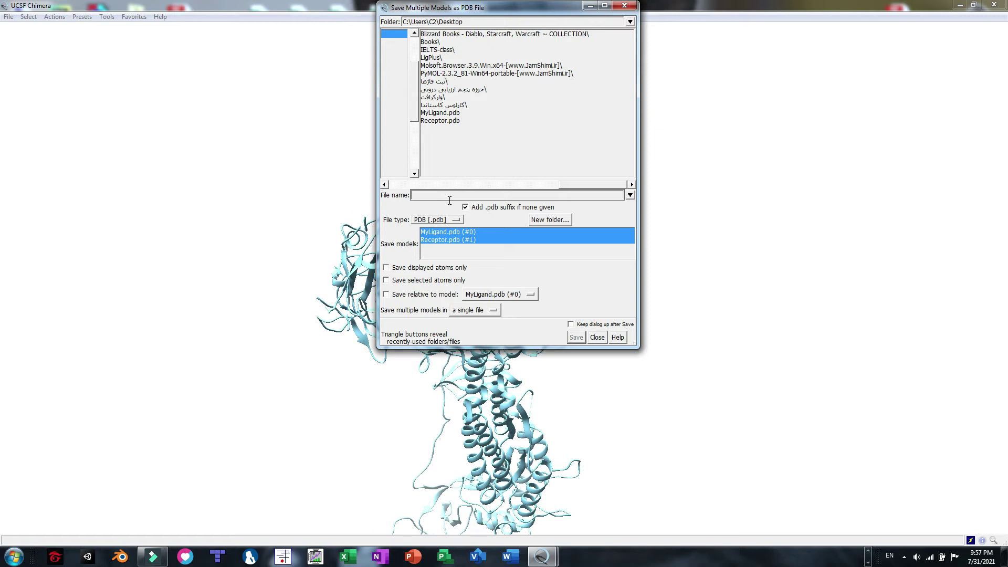
Save both models into a single file named Complex.pdb on the Desktop
left_click(467, 312)
left_click(403, 323)
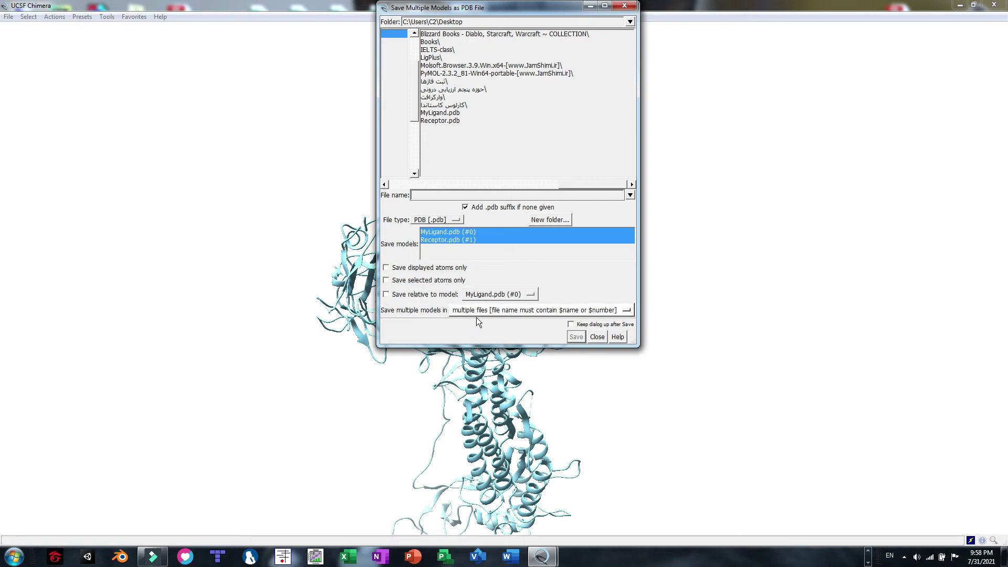
left_click(471, 312)
left_click(498, 319)
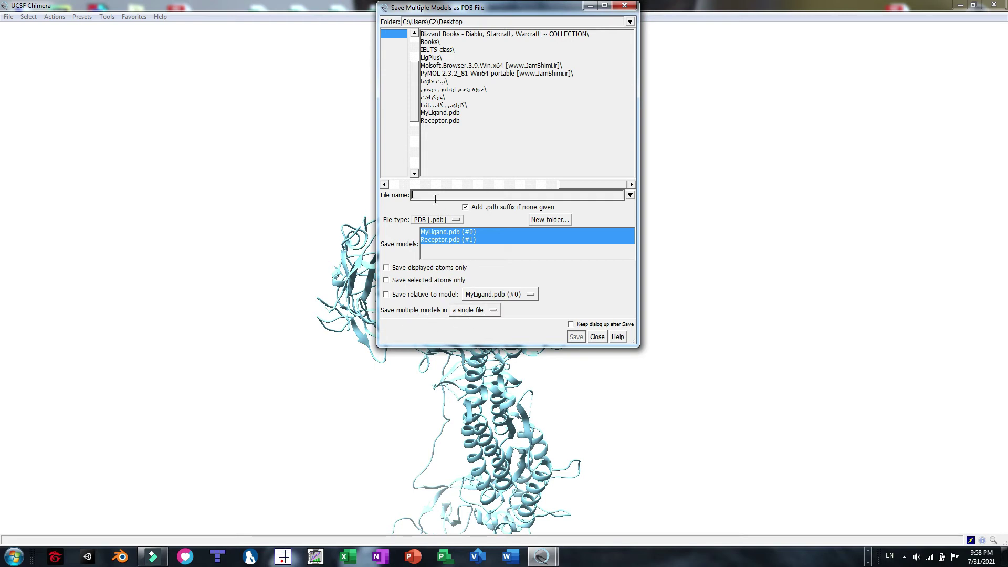
type("Complex")
left_click(576, 337)
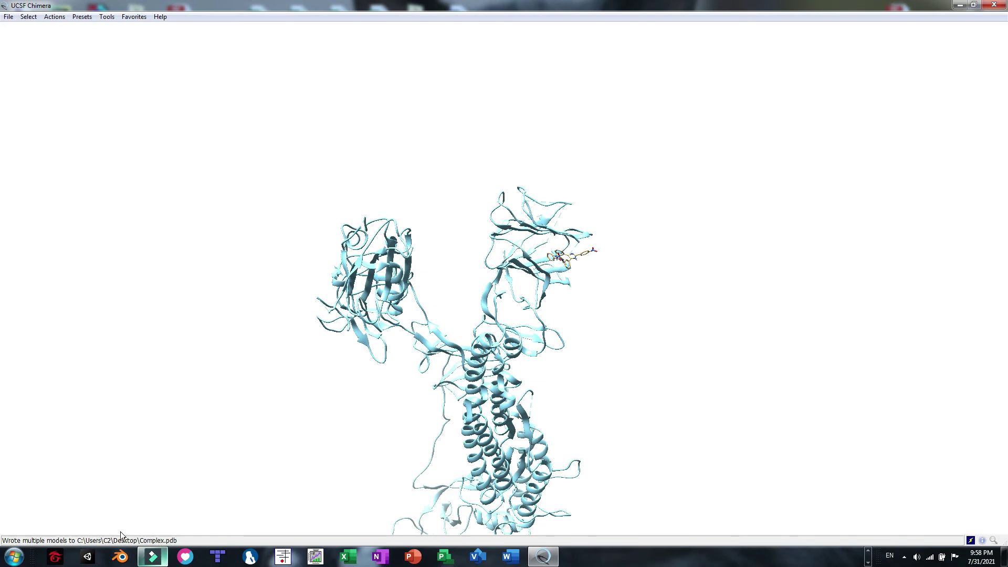
left_click(960, 5)
right_click(142, 194)
left_click(171, 231)
scroll(297, 223, "down", 8)
scroll(218, 115, "up", 6)
scroll(219, 115, "up", 2)
scroll(174, 103, "down", 20)
scroll(171, 254, "down", 11)
scroll(113, 220, "up", 1)
left_click(157, 43)
left_click(104, 43)
left_click(47, 42)
key("alt+F4")
Close the current session and reopen Complex.pdb from the Rapid Access list
left_click(543, 557)
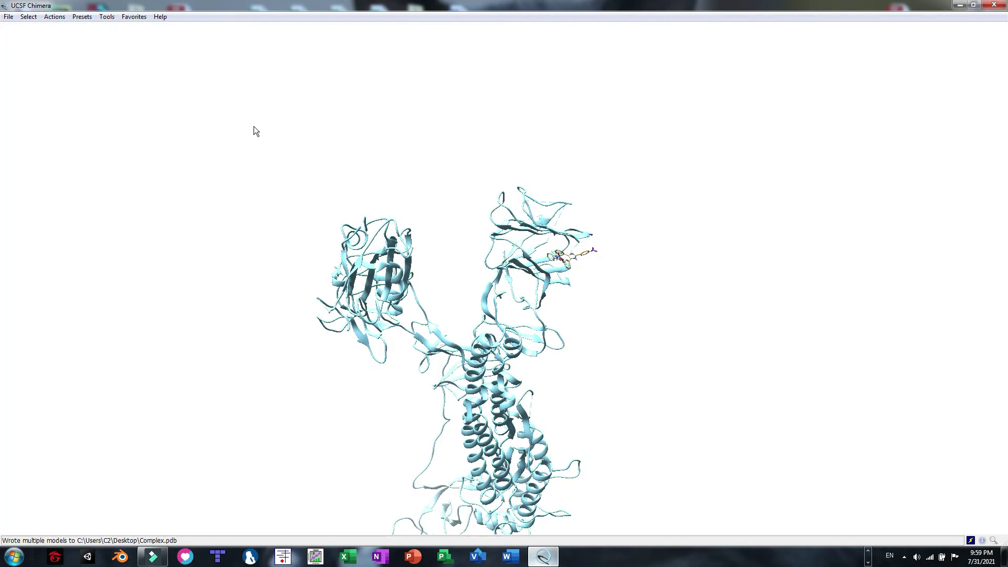
left_click(8, 15)
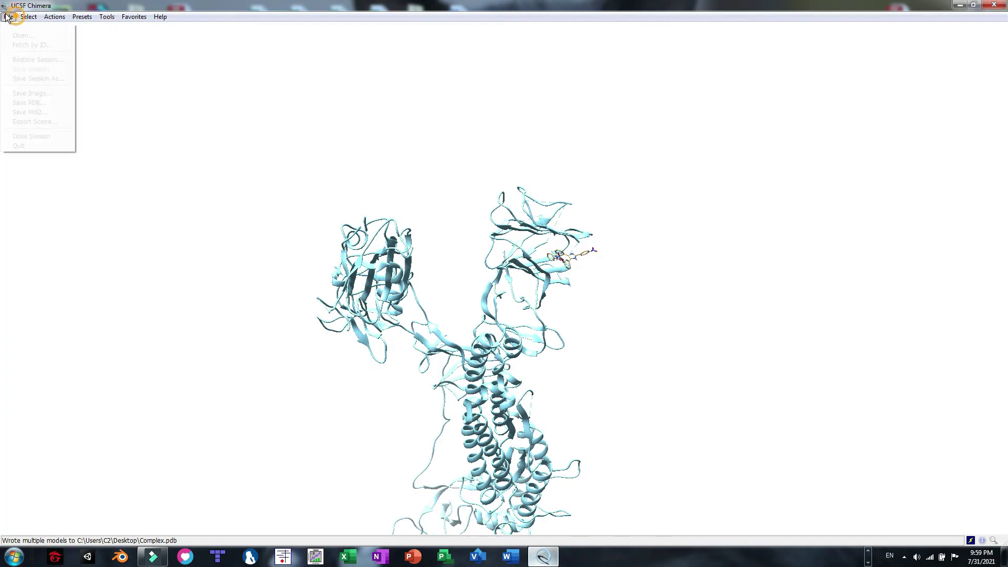
left_click(47, 134)
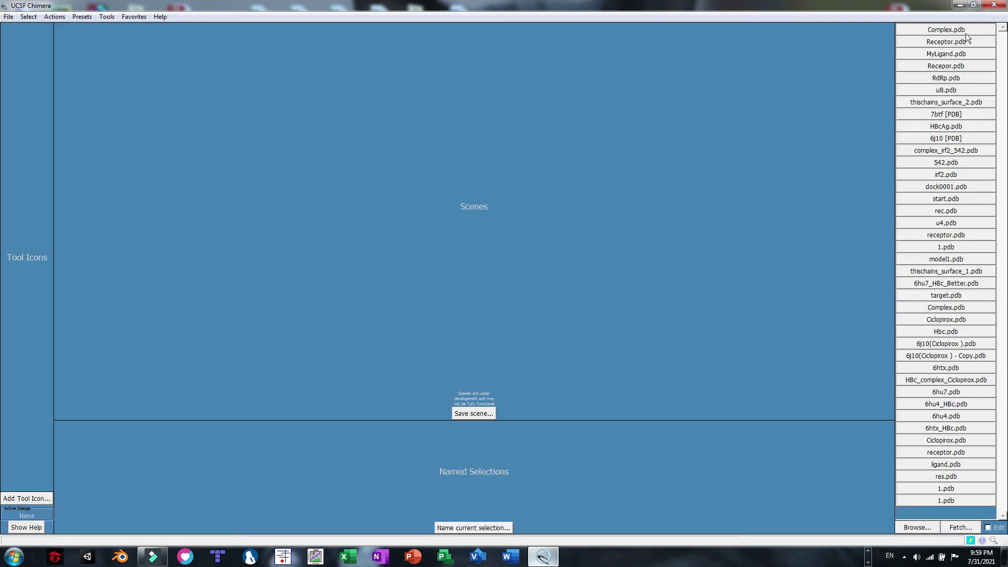
left_click(945, 30)
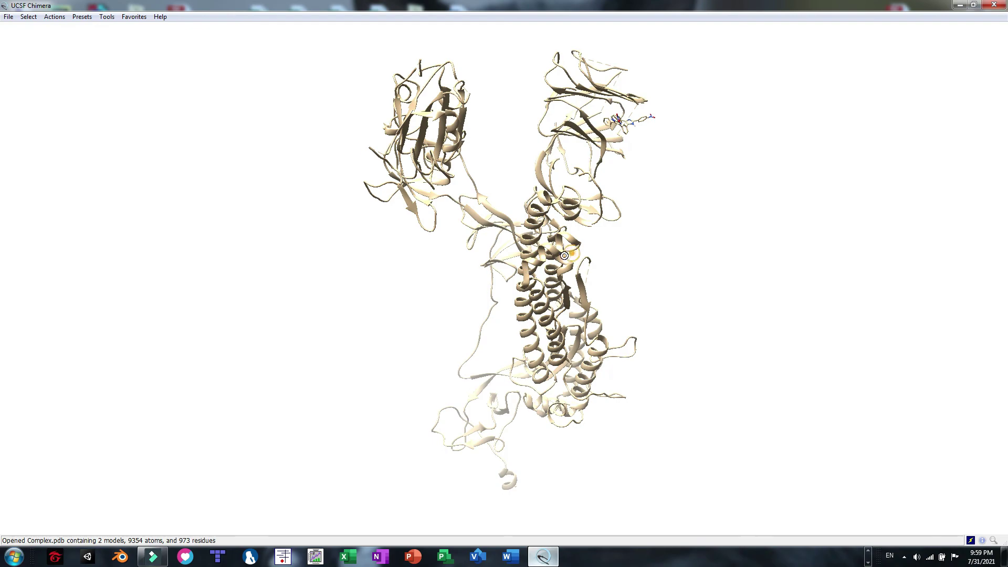
Rotate the complex to inspect the ligand docked in the receptor's upper domain
left_click_drag(564, 256, 590, 364)
left_click_drag(355, 348, 457, 369)
left_click_drag(483, 126, 360, 225)
left_click_drag(602, 273, 407, 304)
left_click_drag(551, 313, 633, 301)
left_click_drag(177, 131, 461, 292)
left_click_drag(256, 319, 346, 355)
left_click_drag(391, 268, 405, 293)
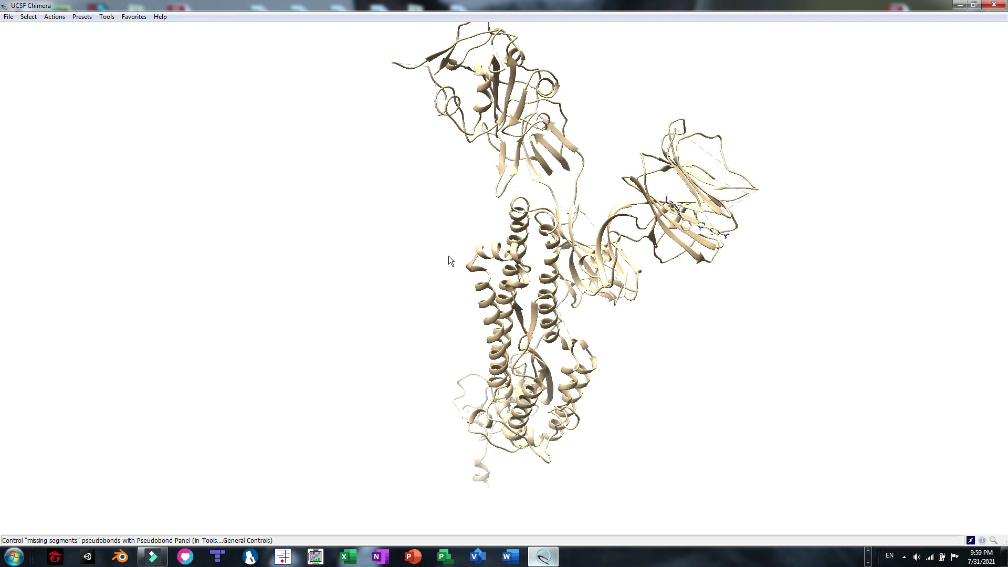